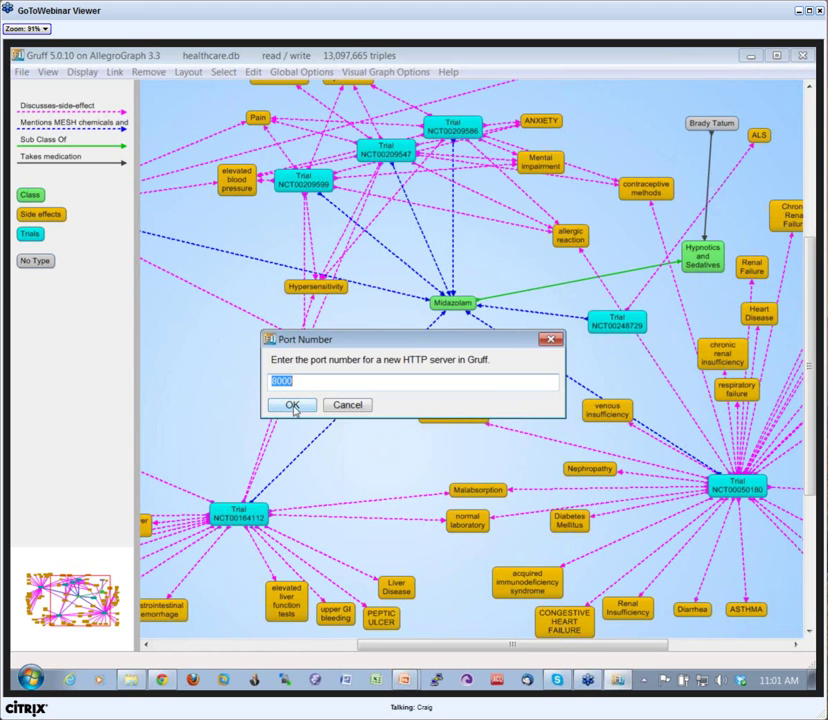
Step: Start the new HTTP server on port 8000
left_click(294, 408)
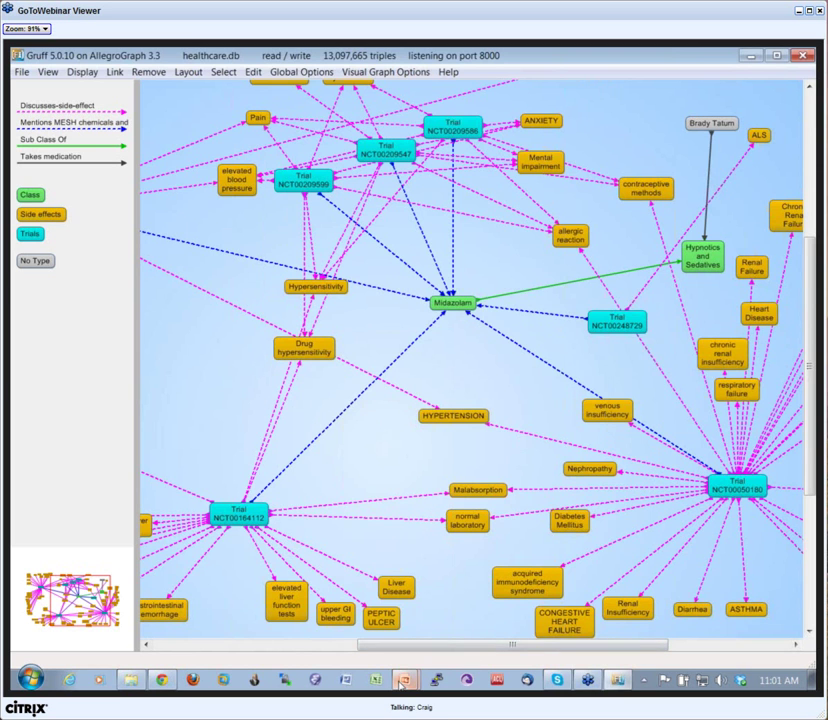
Step: Switch to the 2013 april Gruff Webinar presentation in PowerPoint and delete slides 16 to 22
mouse_move(403, 682)
left_click(400, 652)
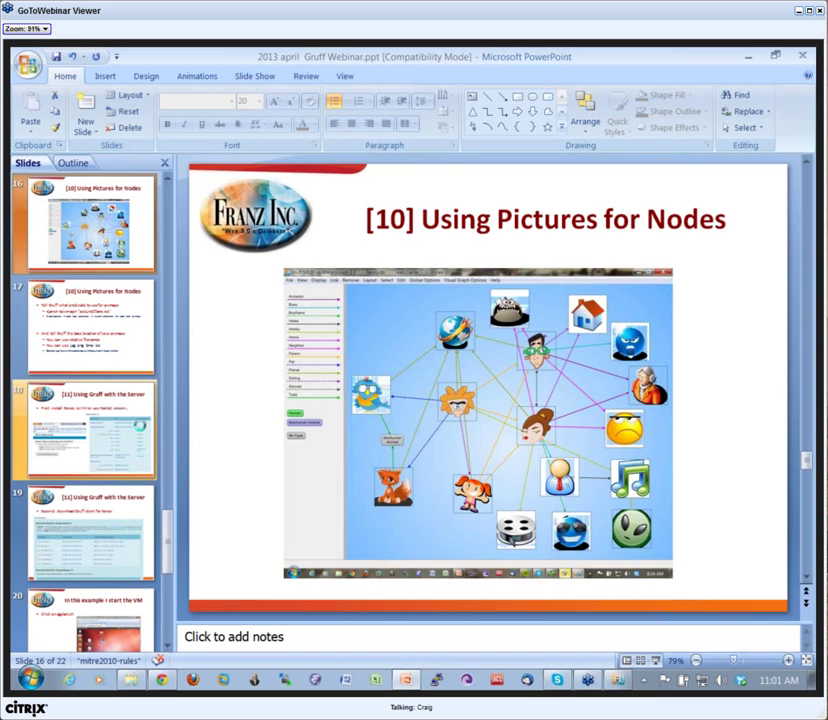
key("Delete")
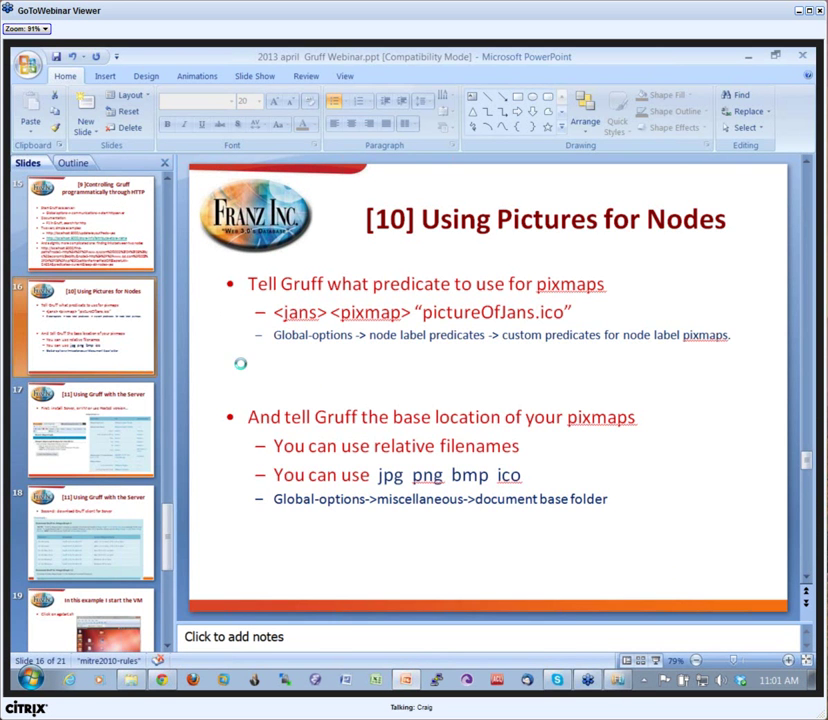
key("Delete")
key("Delete")
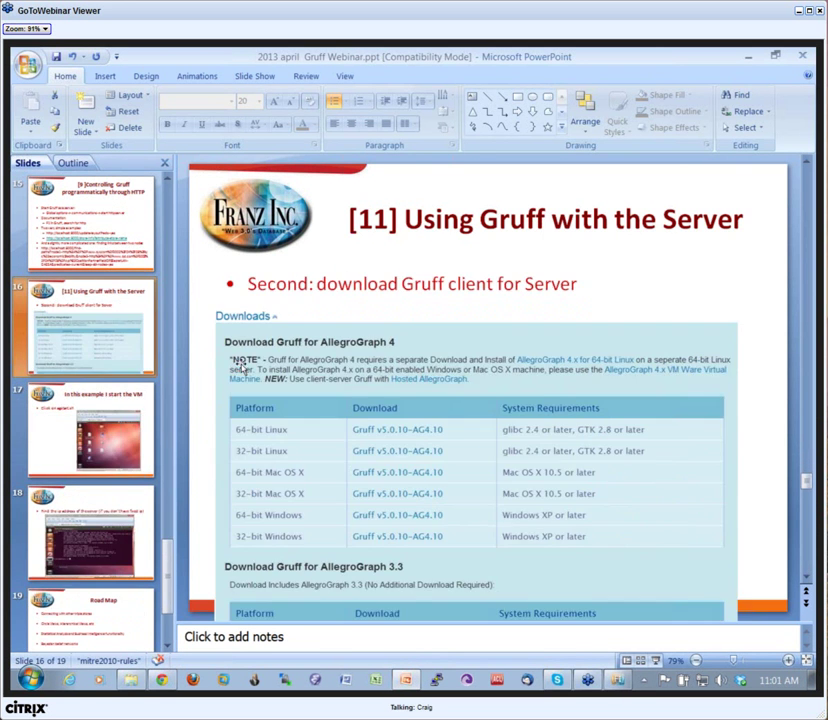
key("Delete")
key("Delete")
key("Delete")
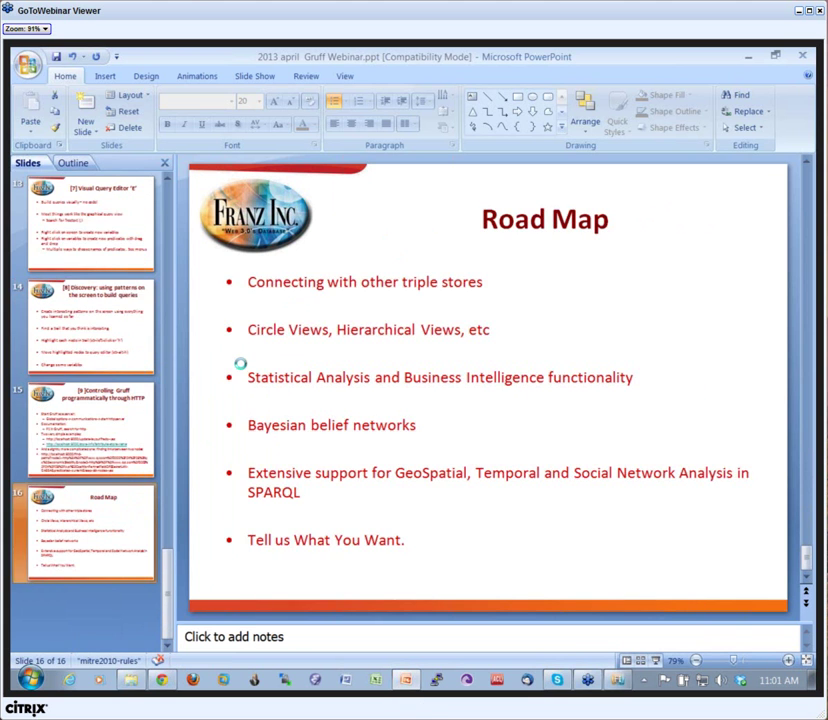
key("Delete")
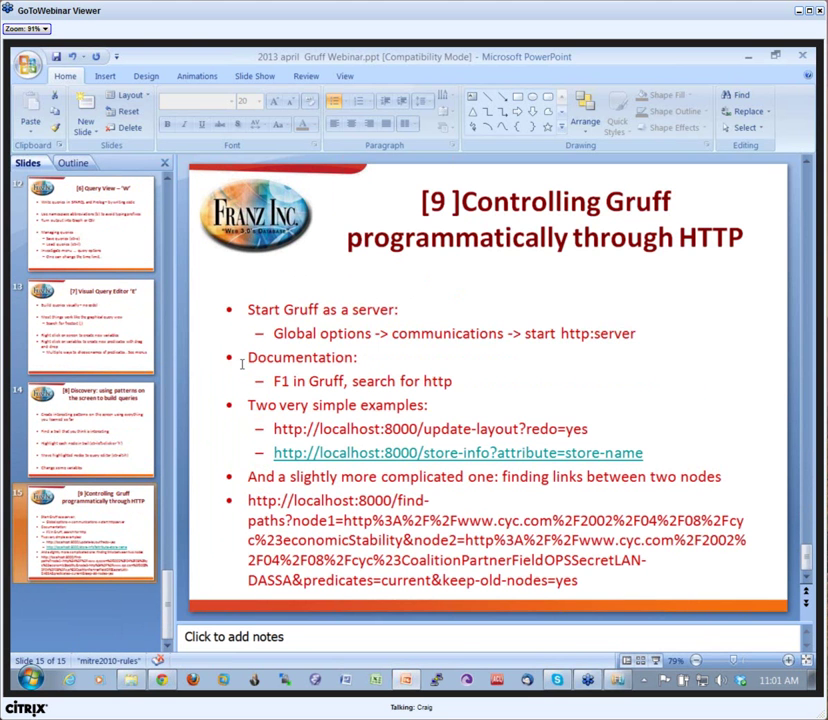
left_click_drag(275, 428, 343, 428)
key("ctrl+c")
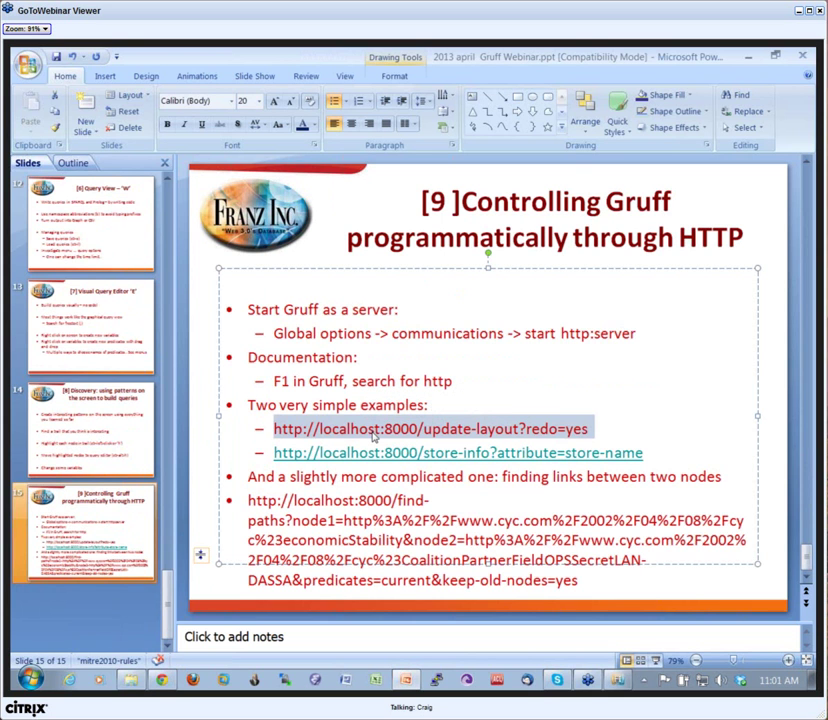
left_click(163, 679)
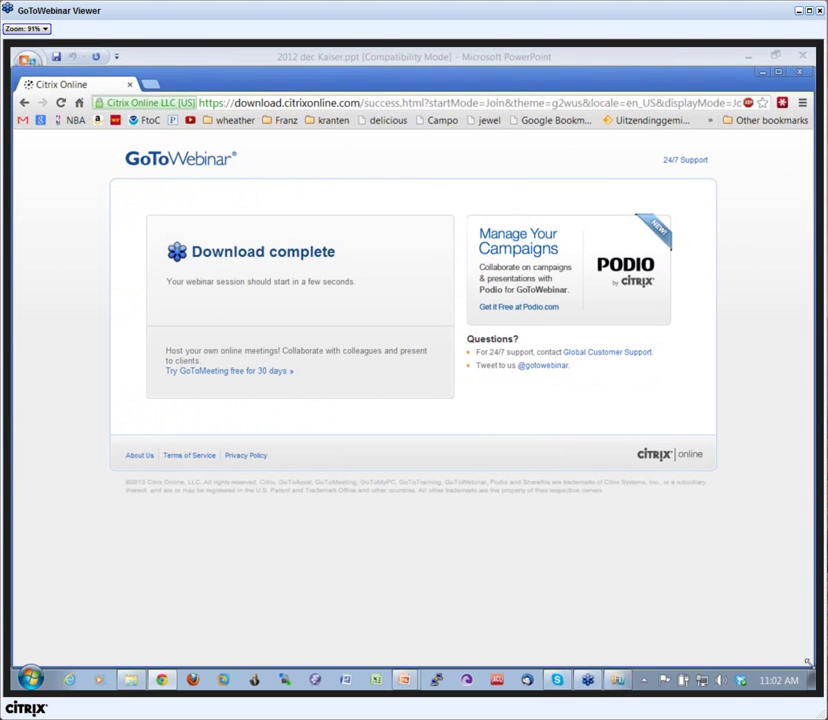
Step: Shrink and reposition the browser window, and minimize the PowerPoint window behind it to uncover the Gruff graph
left_click_drag(813, 664, 549, 265)
left_click_drag(410, 87, 472, 227)
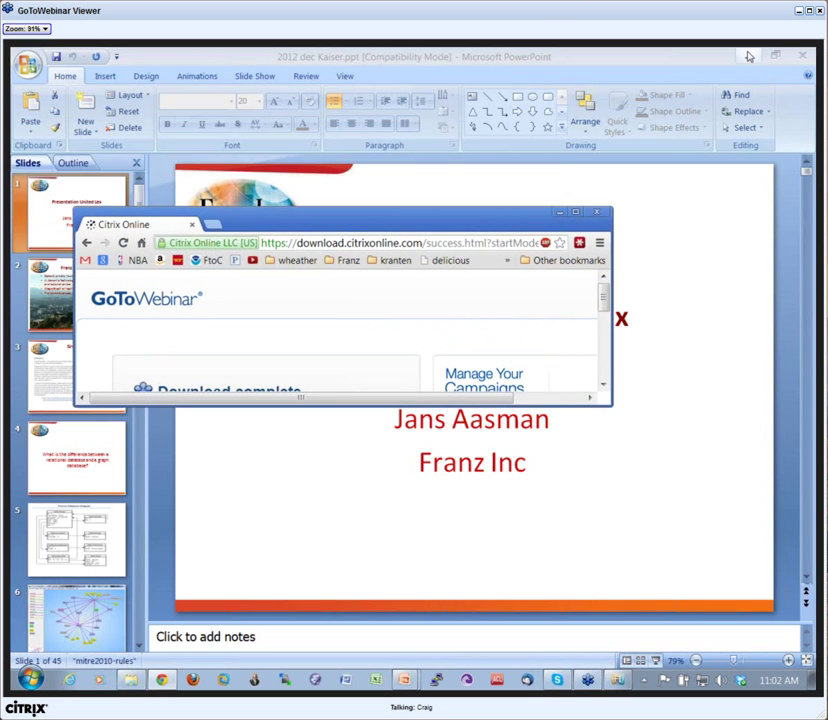
left_click(749, 56)
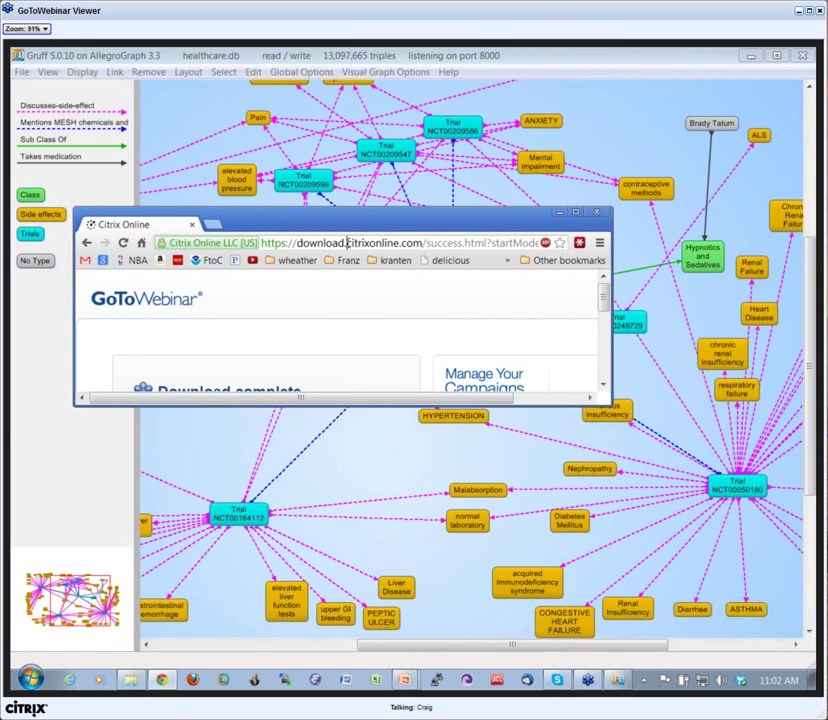
left_click(347, 242)
key("ctrl+v")
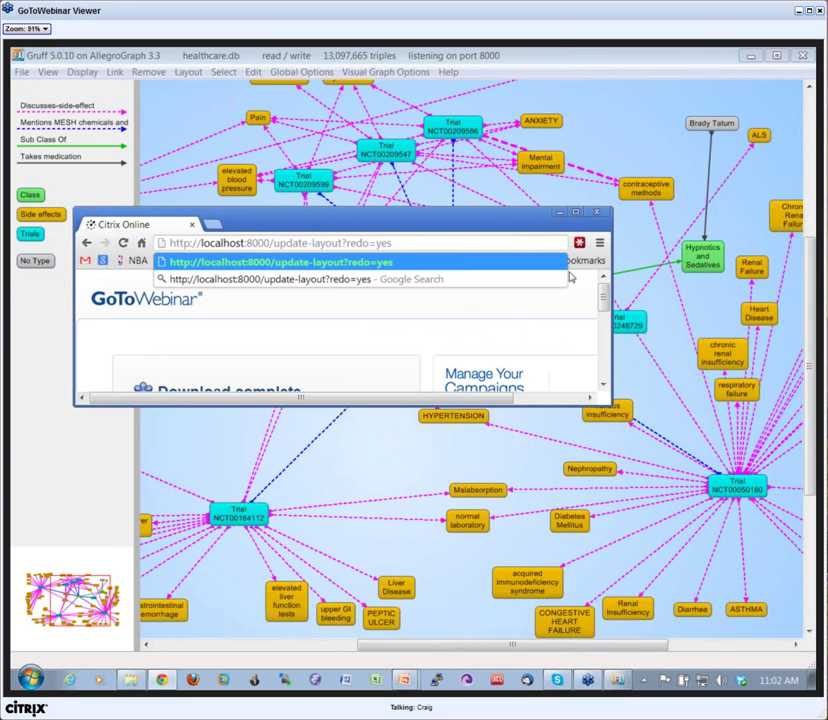
left_click(463, 262)
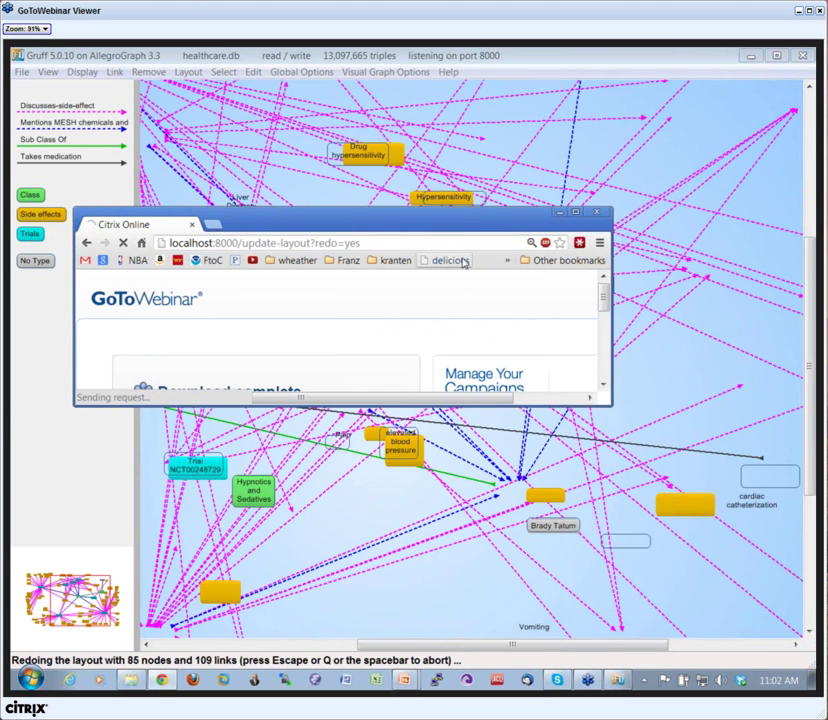
Step: Open Command Prompt over the graph and redo the layout by running curl localhost:8000/update-layout?redo=yes
left_click_drag(358, 243, 160, 243)
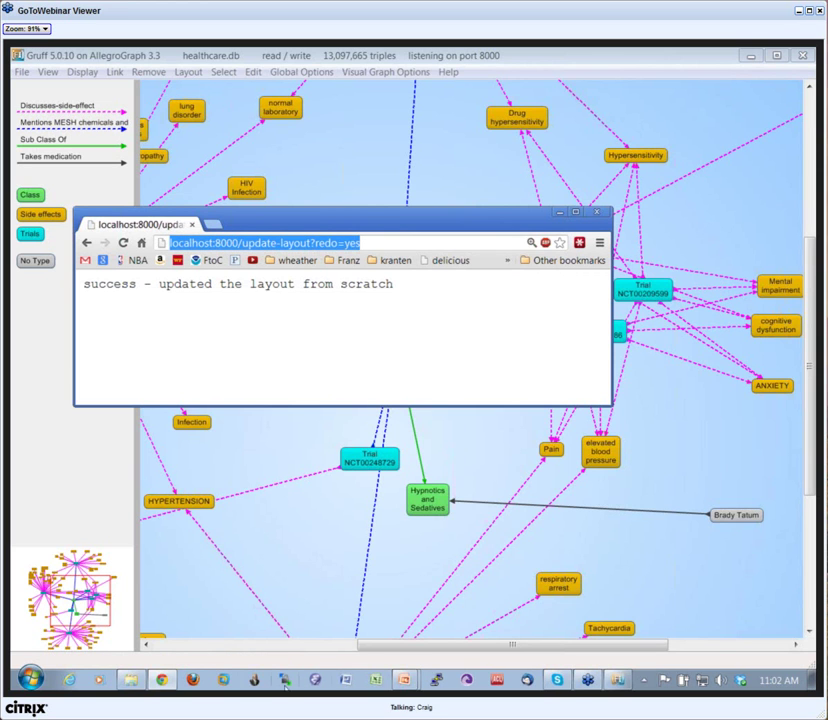
left_click(30, 680)
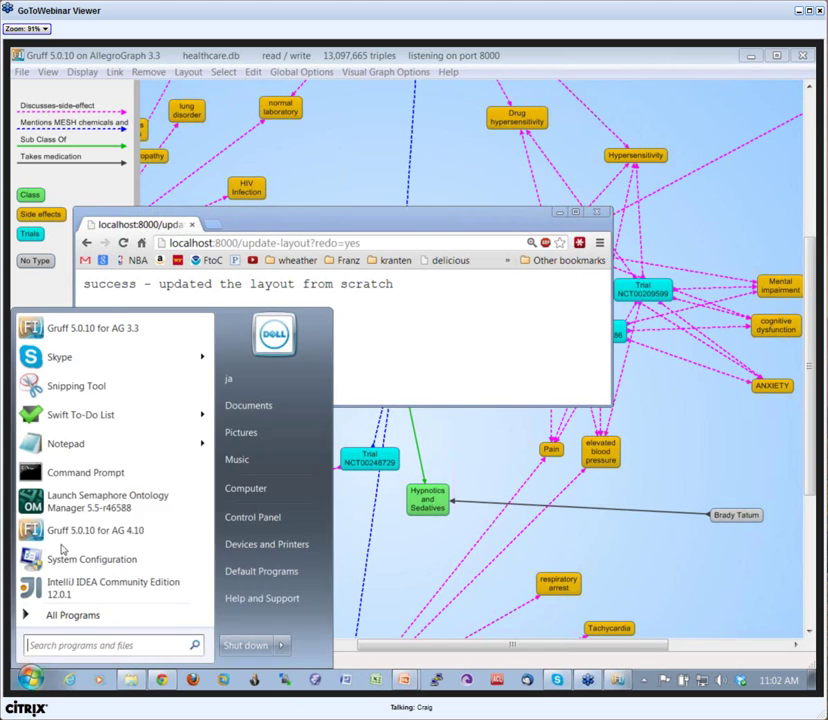
left_click(59, 480)
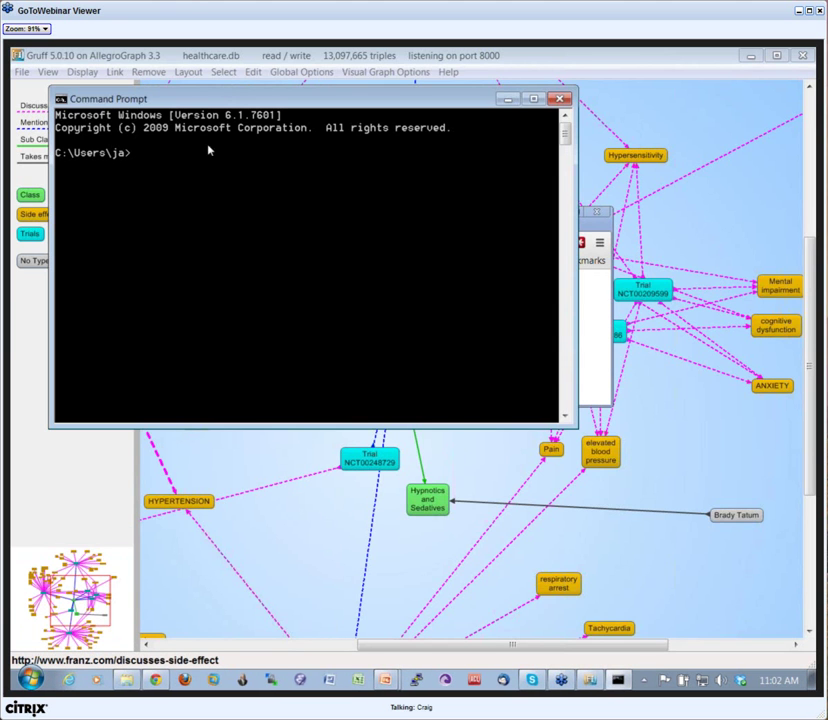
left_click_drag(212, 104, 396, 321)
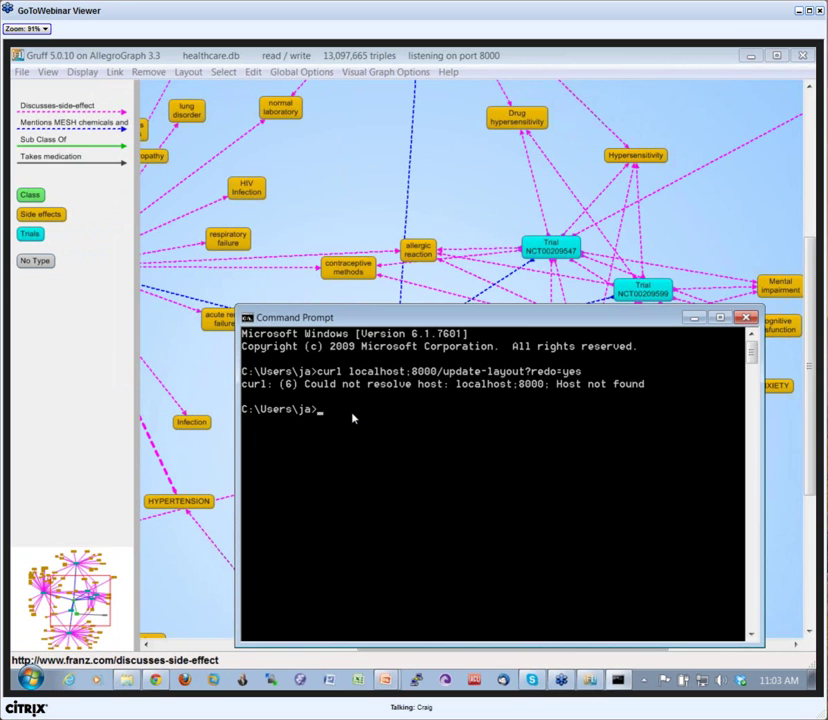
type("curl localhost:8000/update-layout?redo=")
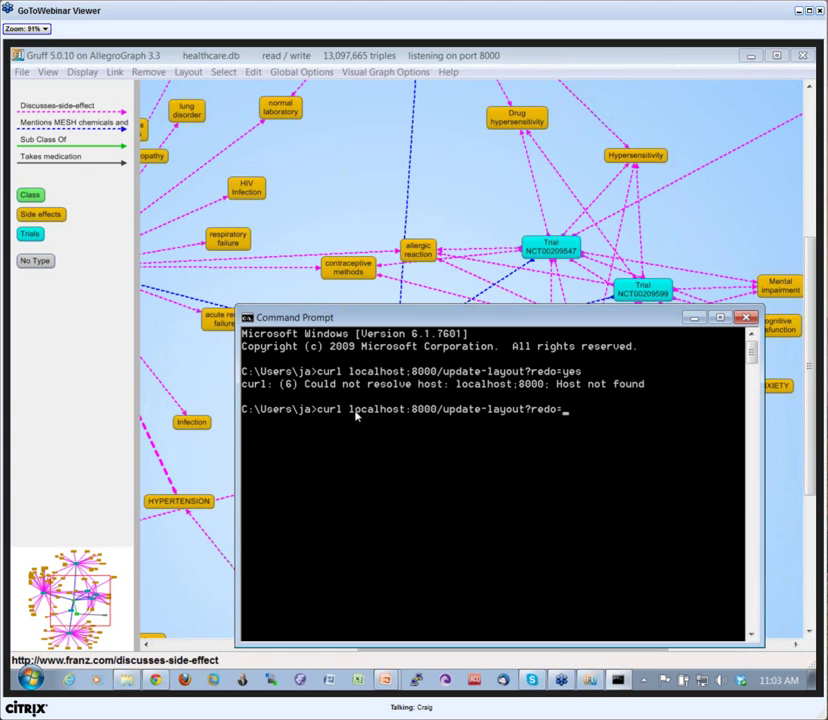
type("yes")
key("Return")
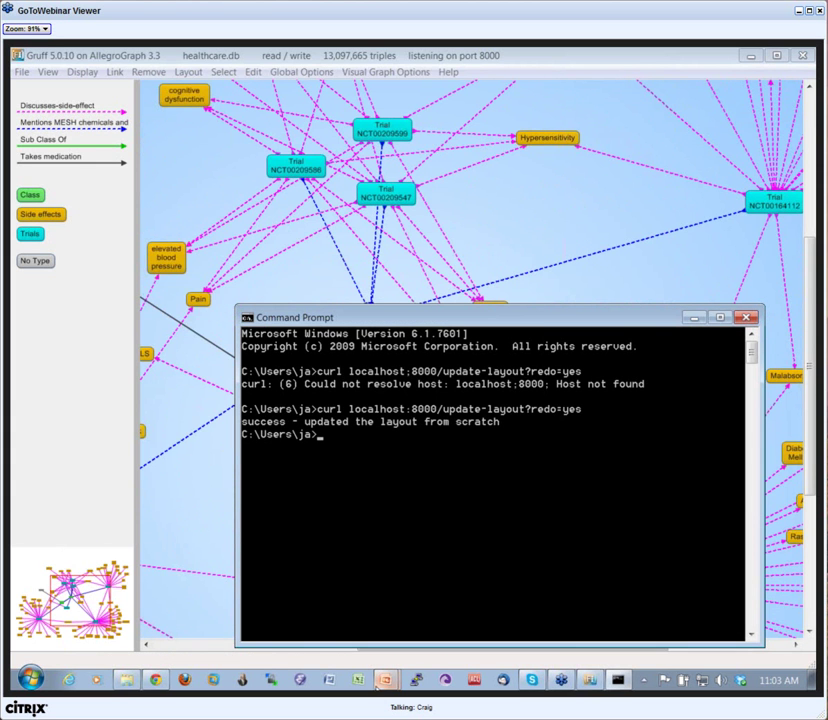
mouse_move(386, 682)
left_click(388, 627)
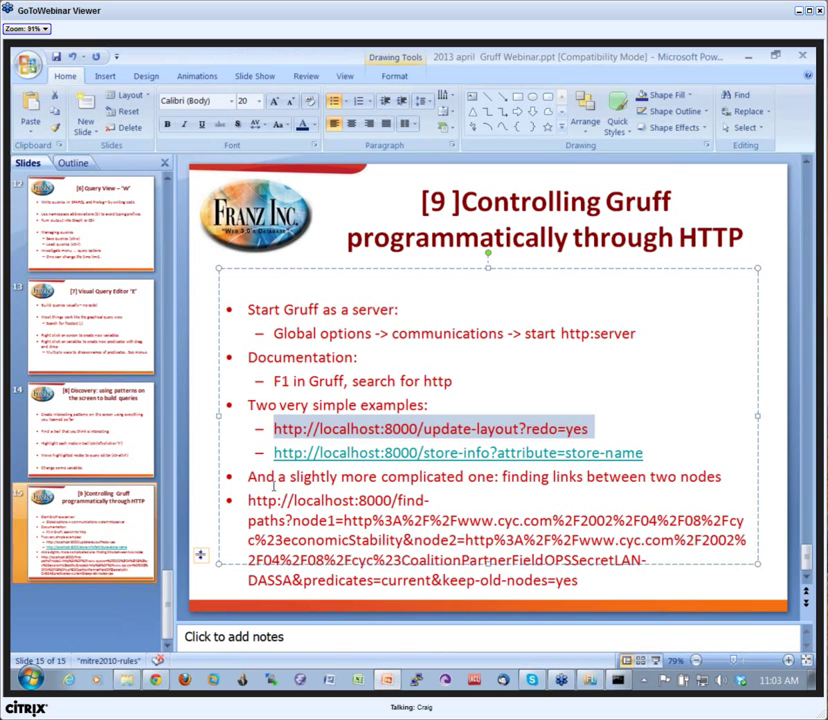
left_click(251, 500)
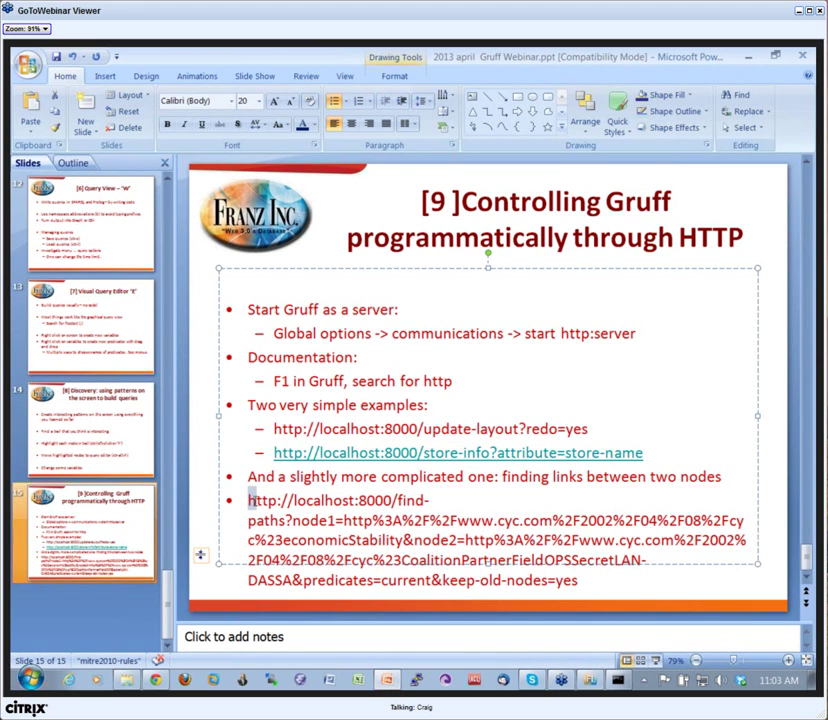
left_click_drag(251, 500, 398, 504)
Step: Switch to Gruff and open the recent triple-store gov2.db in read/write mode, closing the healthcare.db store
key("alt+Tab")
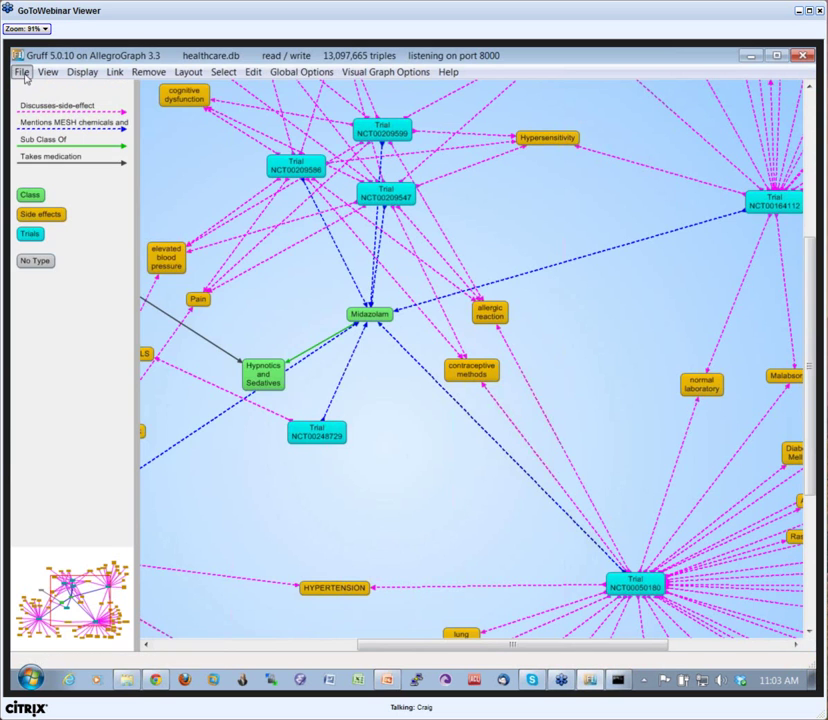
left_click(22, 73)
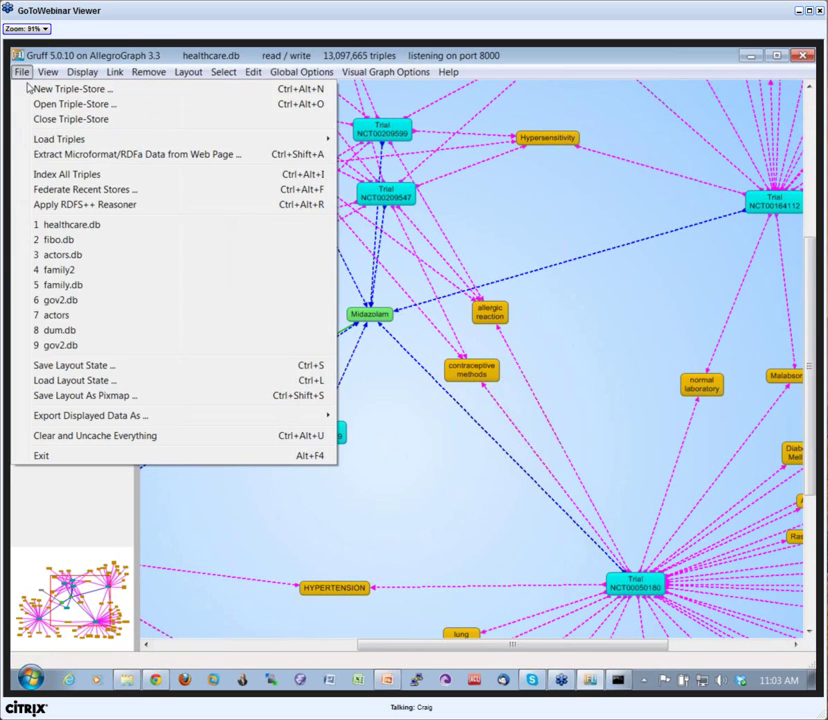
left_click(60, 301)
left_click(382, 406)
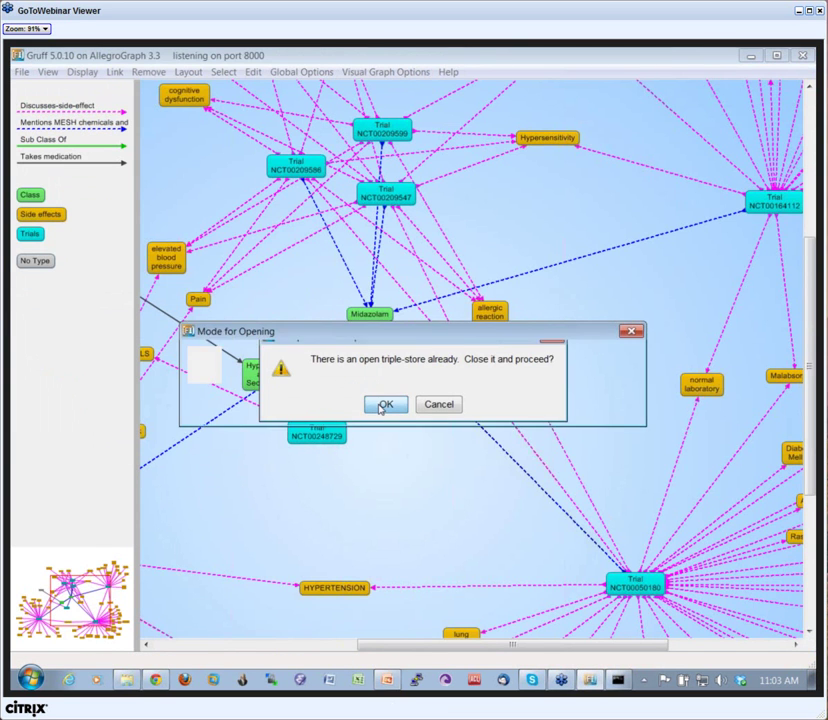
left_click(396, 408)
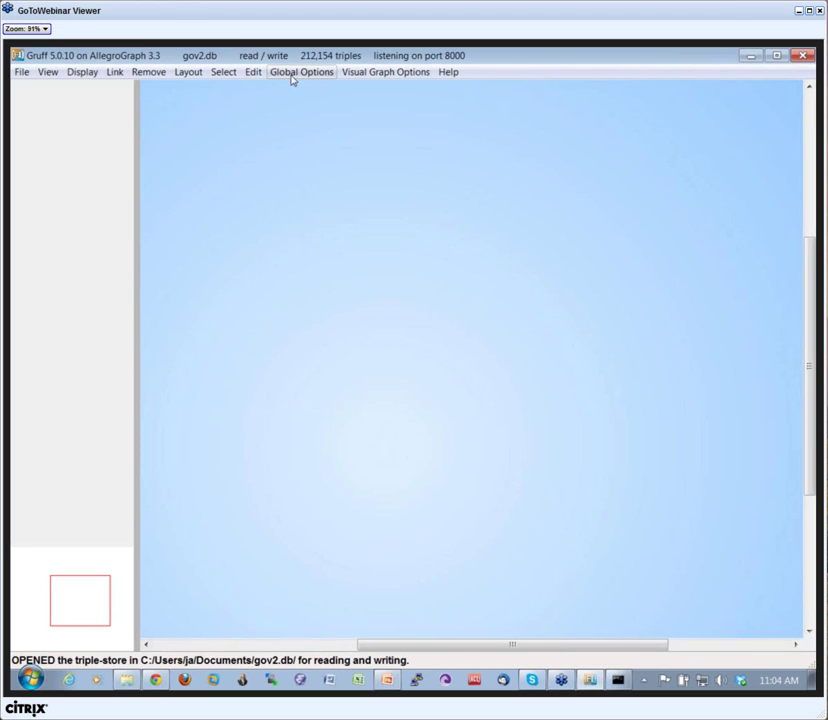
Step: Load the layout state webinar-demo-for-shortest-path.layout from the tmp folder on drive C
key("ctrl+l")
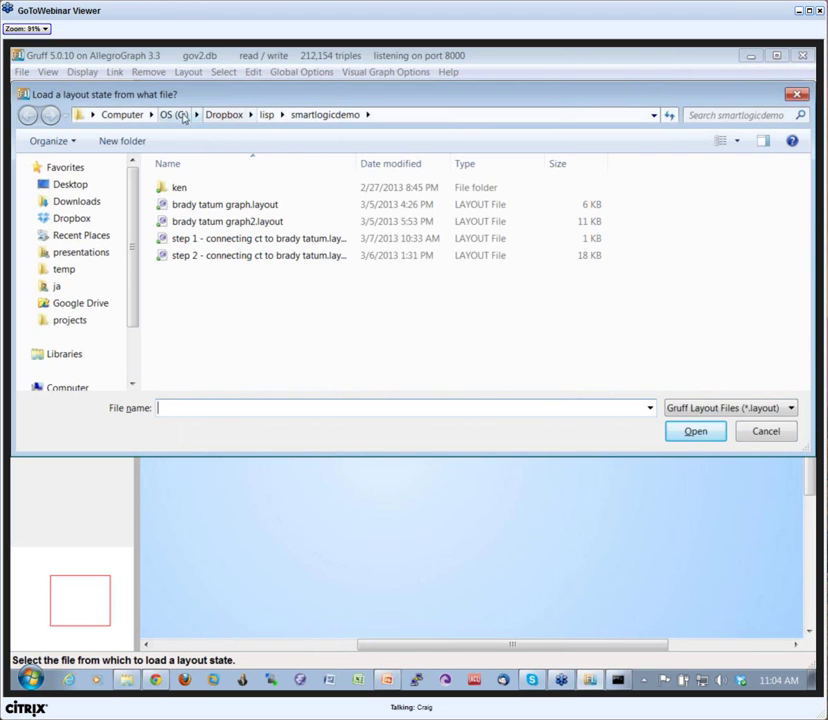
left_click(174, 117)
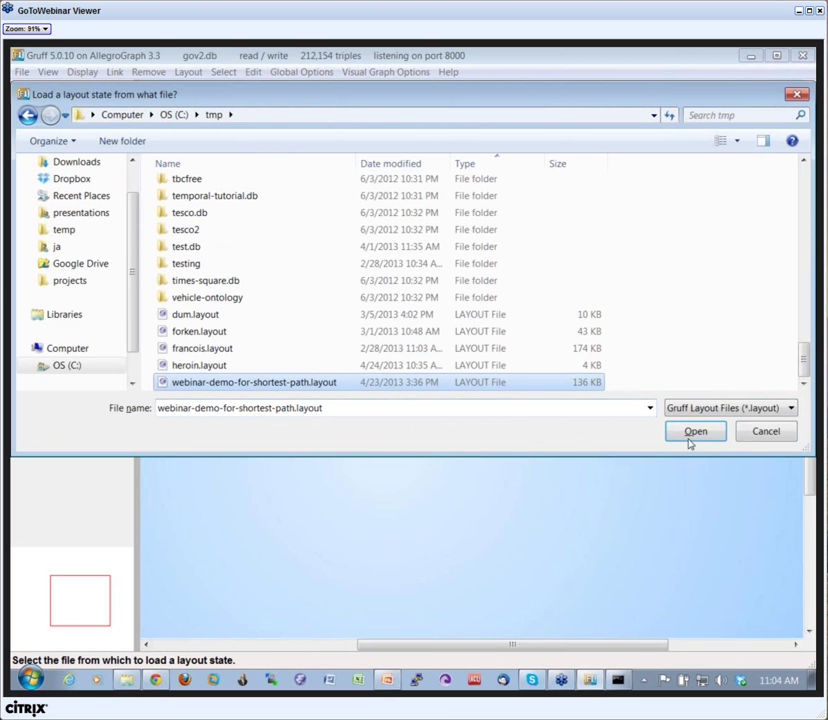
left_click(690, 438)
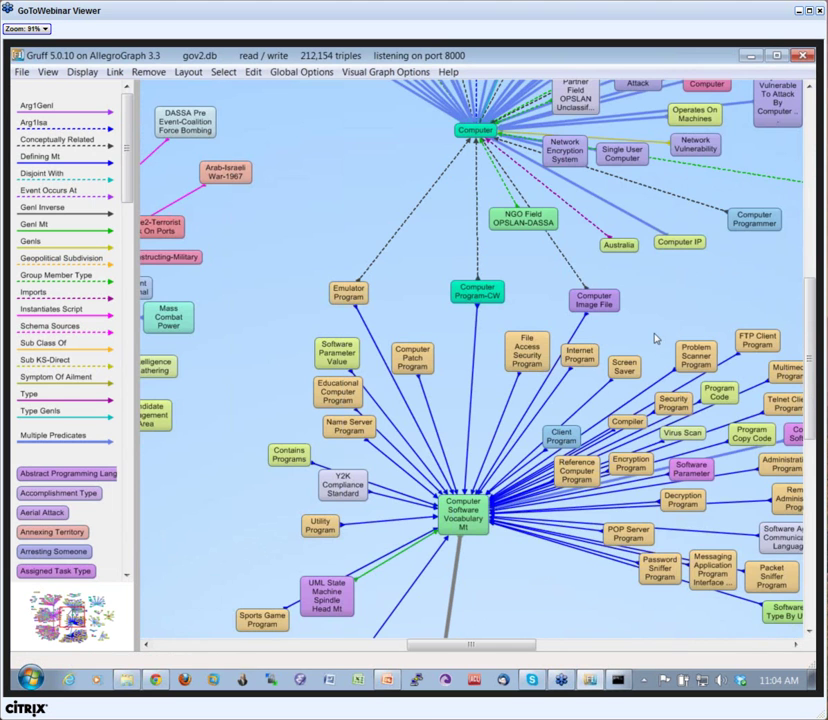
Step: Find the Economic Stability node in the graph and move it slightly up and to the left
left_click_drag(651, 340, 588, 357)
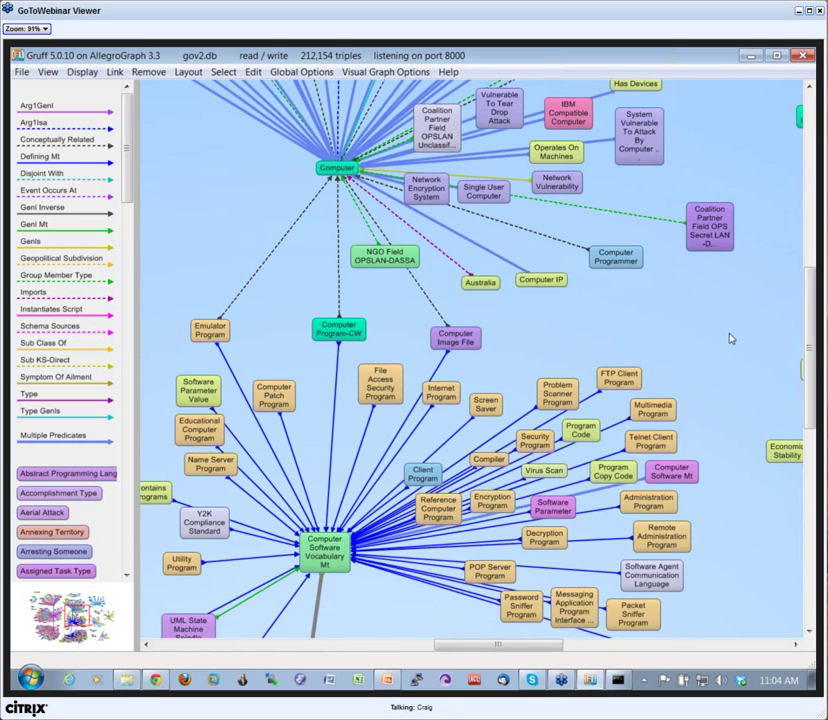
scroll(700, 340, "right", 3)
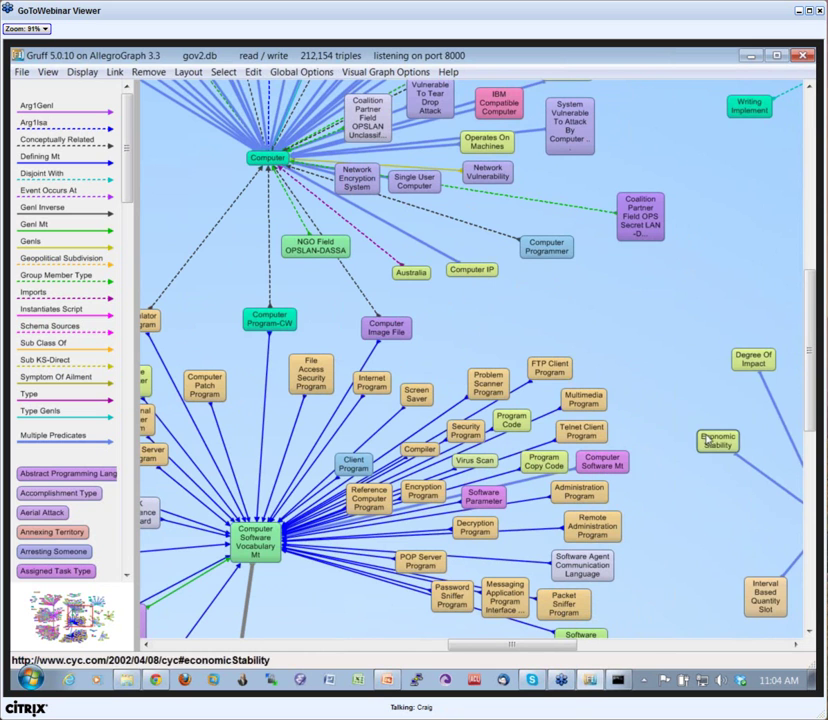
left_click_drag(720, 443, 697, 428)
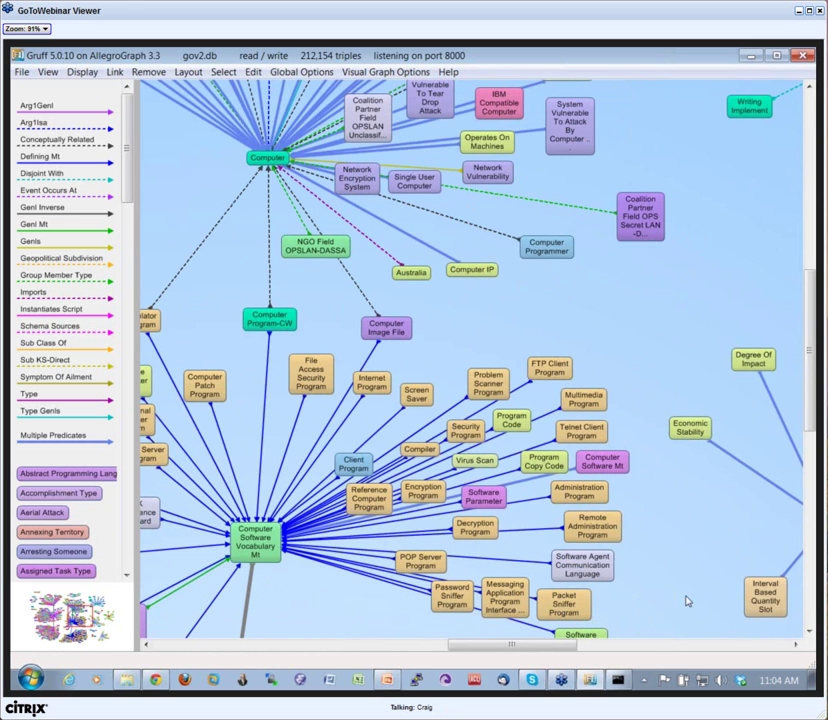
Step: Switch to PowerPoint and copy the complete find-paths URL linking economicStability and CoalitionPartnerFieldOPSSecretLAN-DASSA
left_click(388, 682)
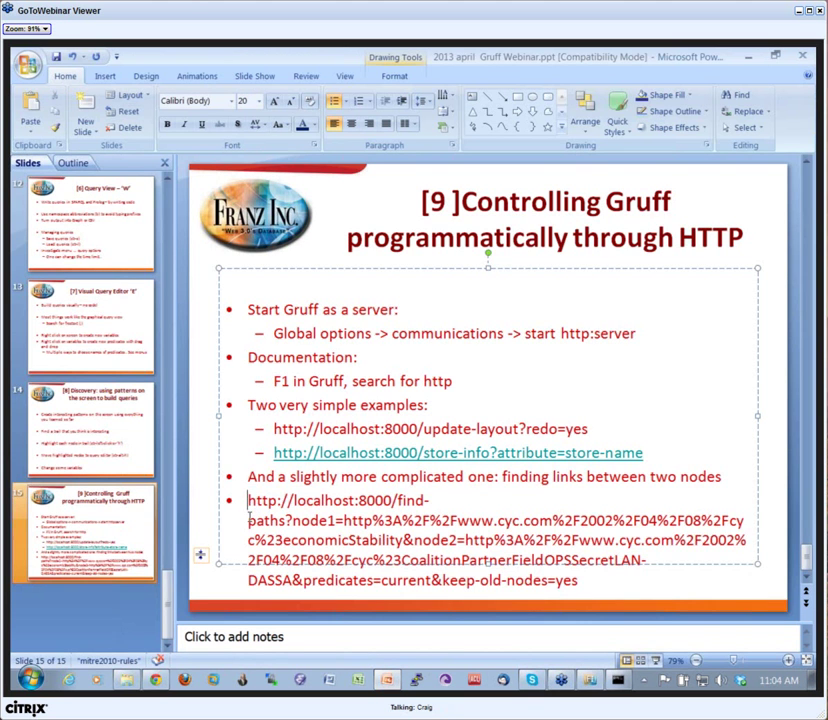
triple_click(486, 560)
key("ctrl+c")
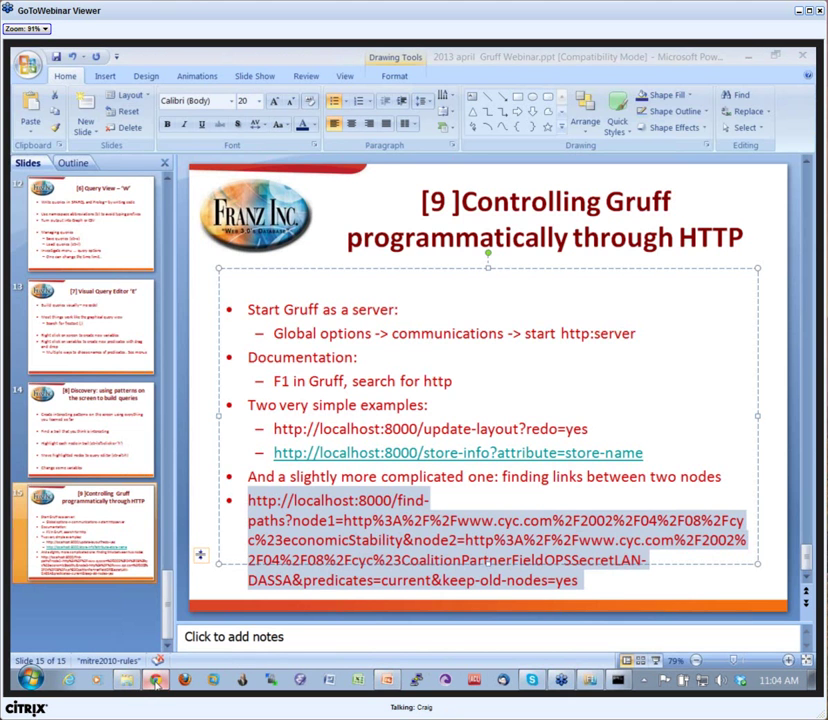
Step: Switch to Chrome, minimize PowerPoint behind it, and request the copied find-paths URL with predicates=current and keep-old-nodes=yes
key("alt+Tab")
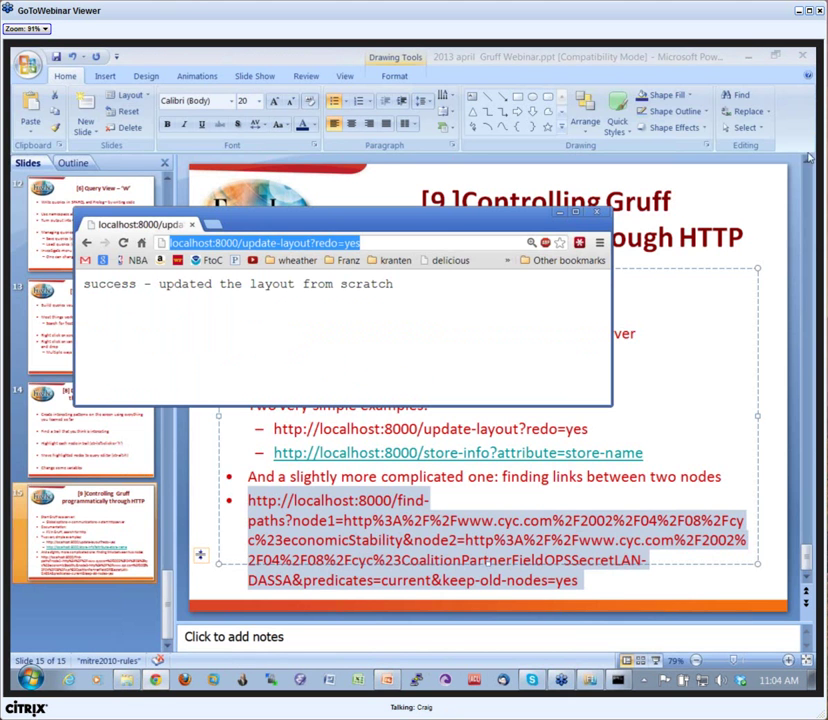
left_click(752, 57)
key("ctrl+v")
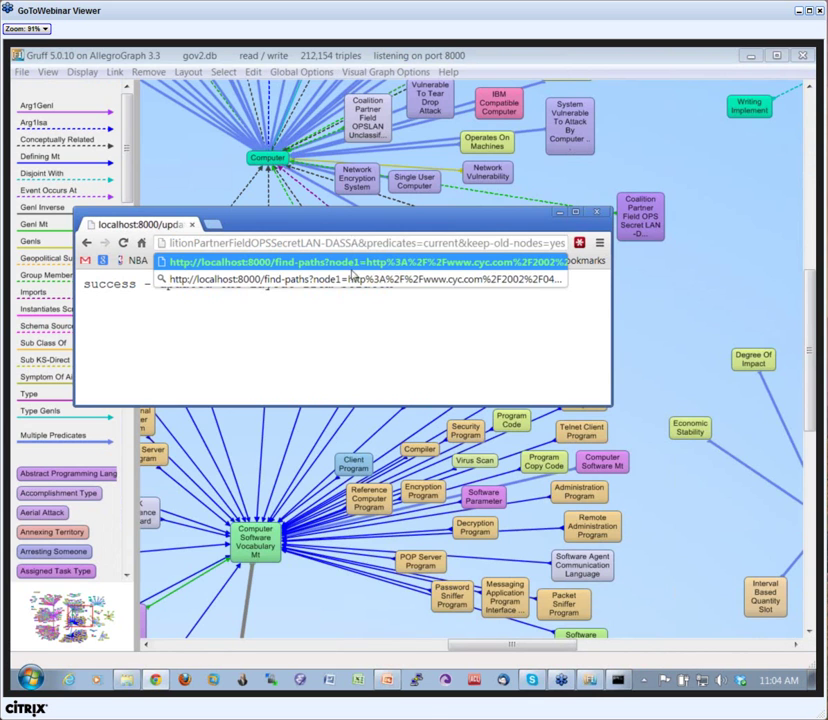
key("Return")
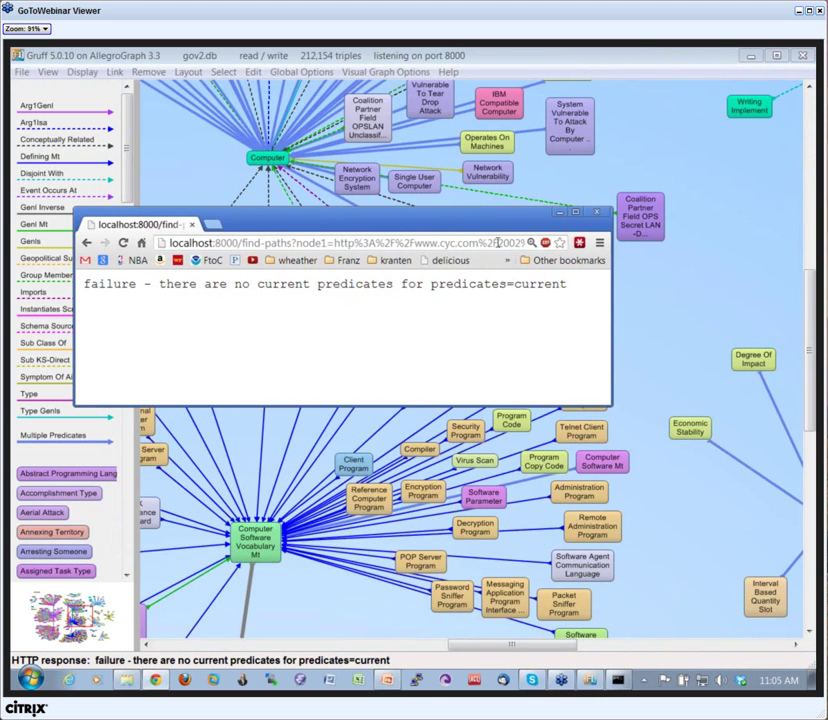
Step: Switch to Gruff and set all predicates in the list as the current predicates
left_click(662, 329)
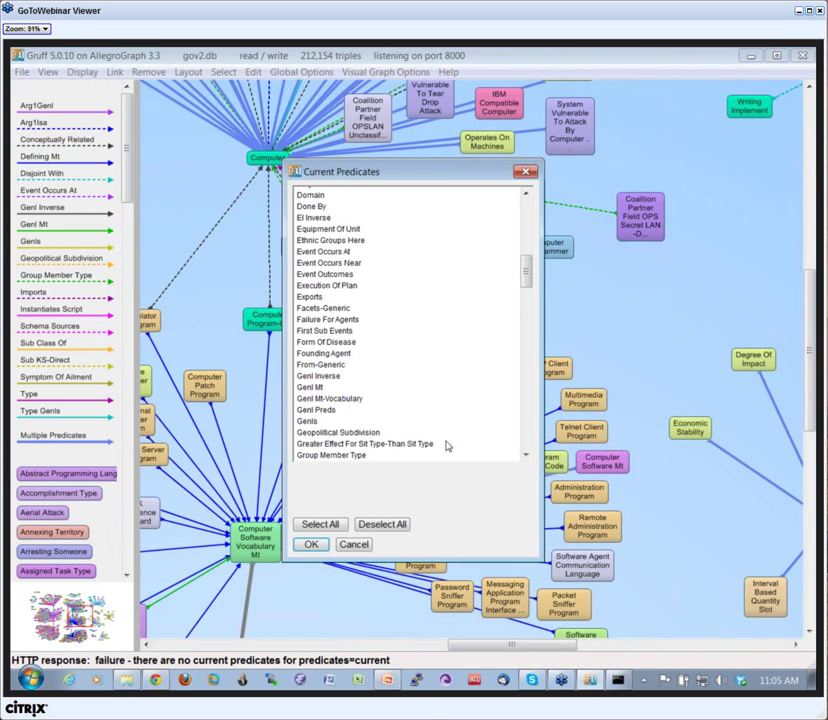
left_click(320, 524)
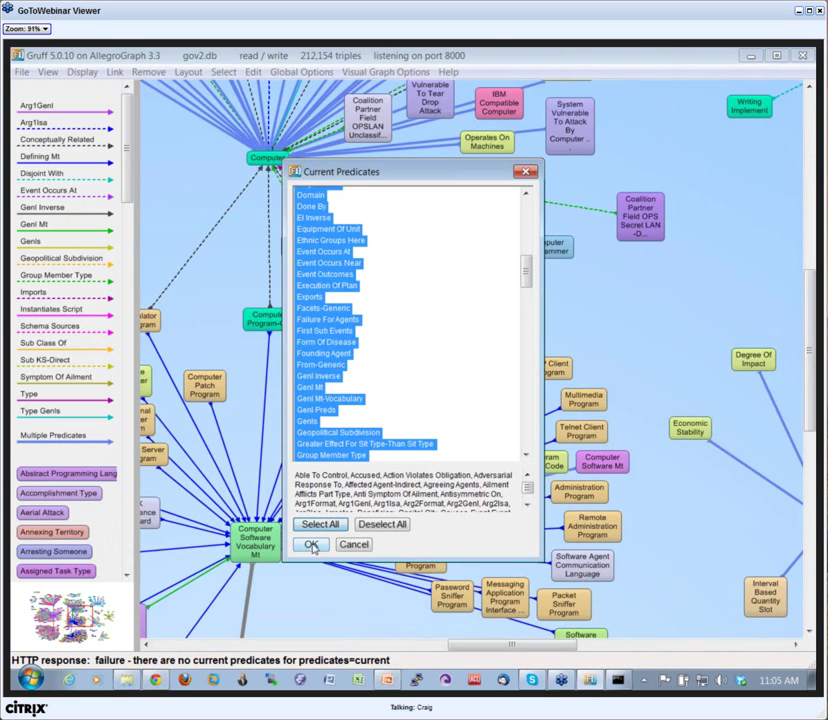
left_click(312, 545)
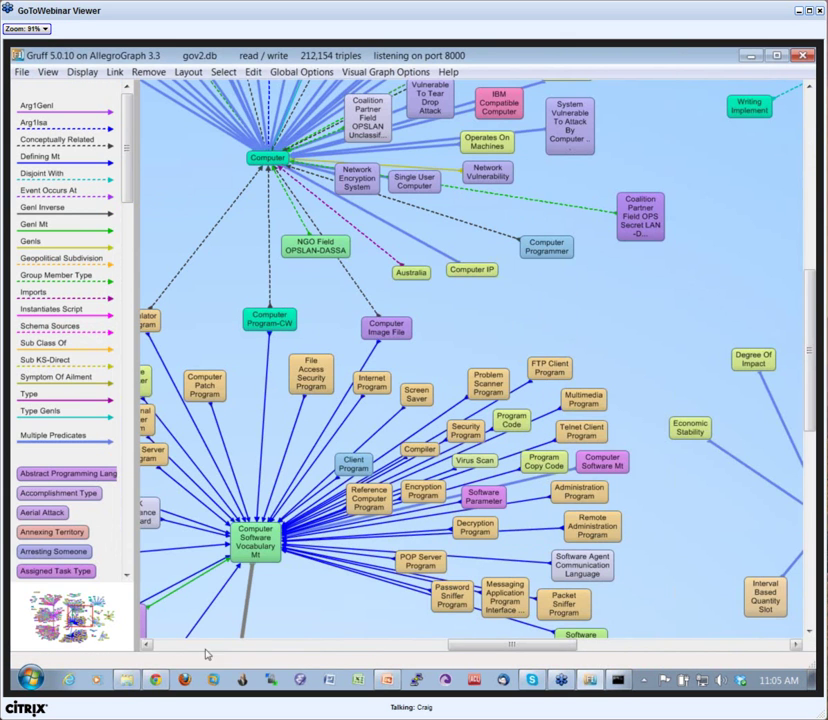
Step: Switch to Chrome and resend the find-paths request, move the browser window off the graph, and bring Gruff forward to view the paths
left_click(155, 680)
left_click(387, 242)
key("Return")
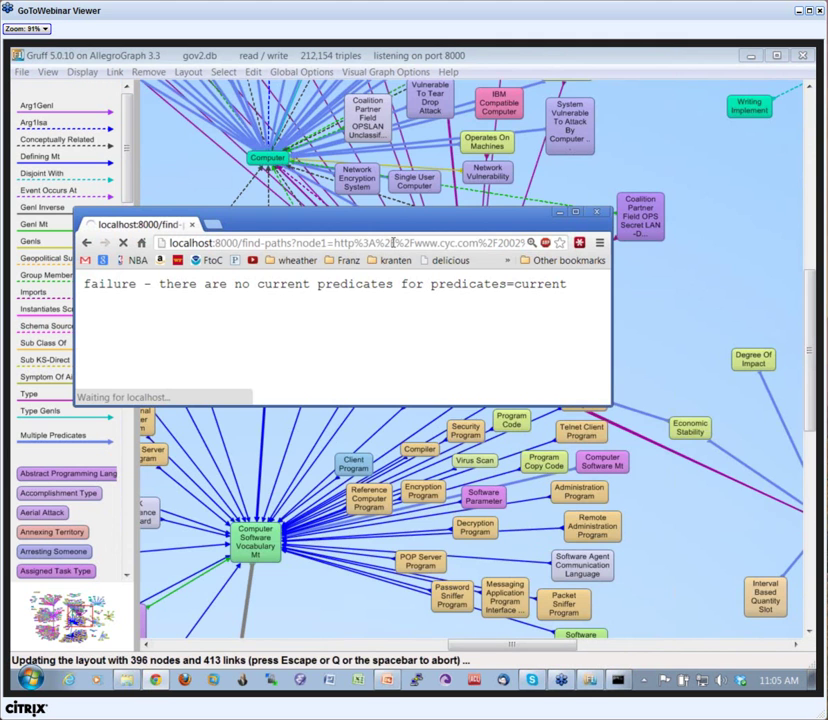
left_click_drag(425, 215, 322, 316)
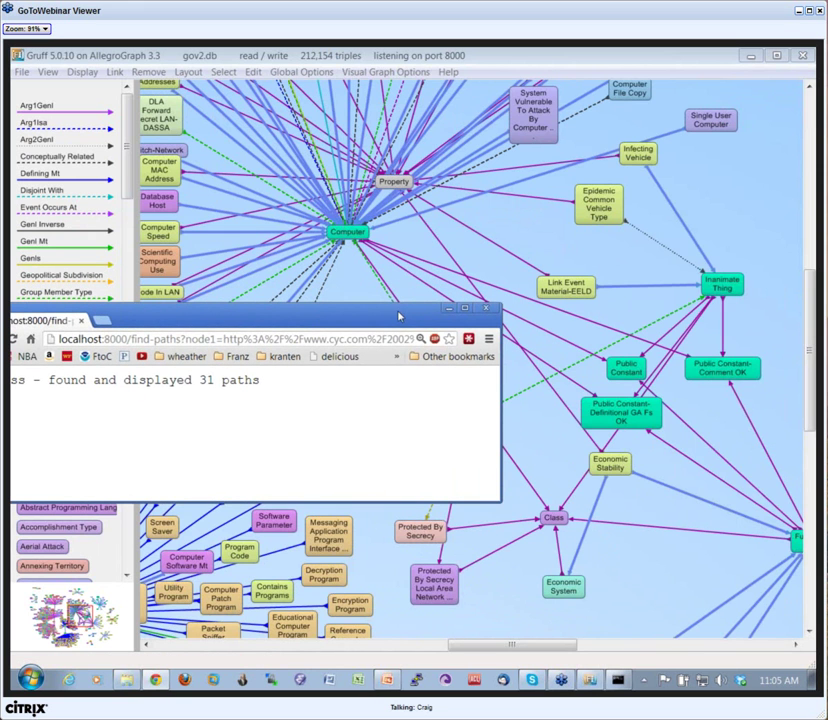
left_click(563, 246)
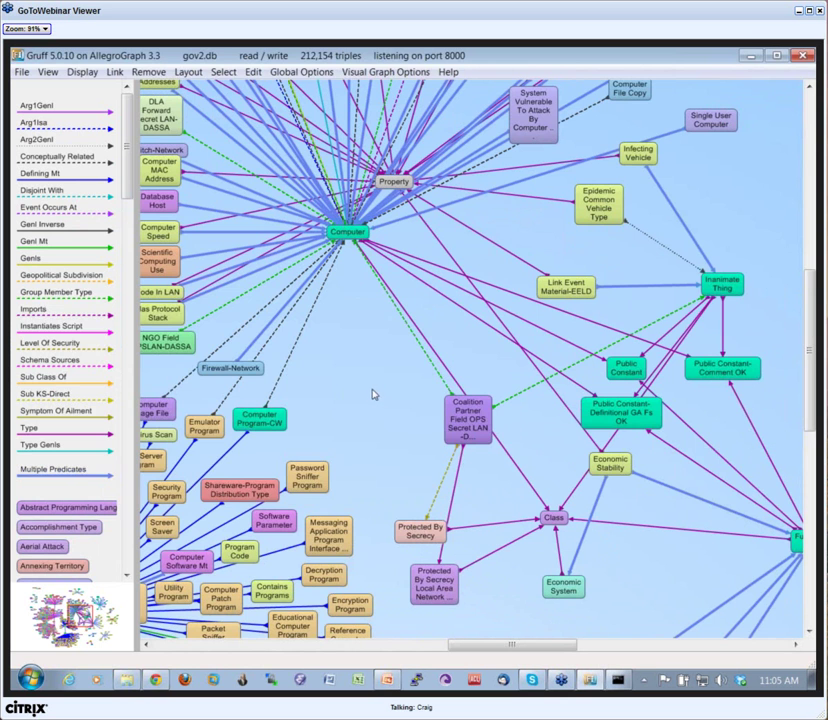
Step: Open the Gruff documentation doc.html in Chrome, then move the browser window toward the middle of the graph and make it taller
key("F1")
left_click_drag(297, 325, 470, 172)
left_click_drag(468, 447, 466, 576)
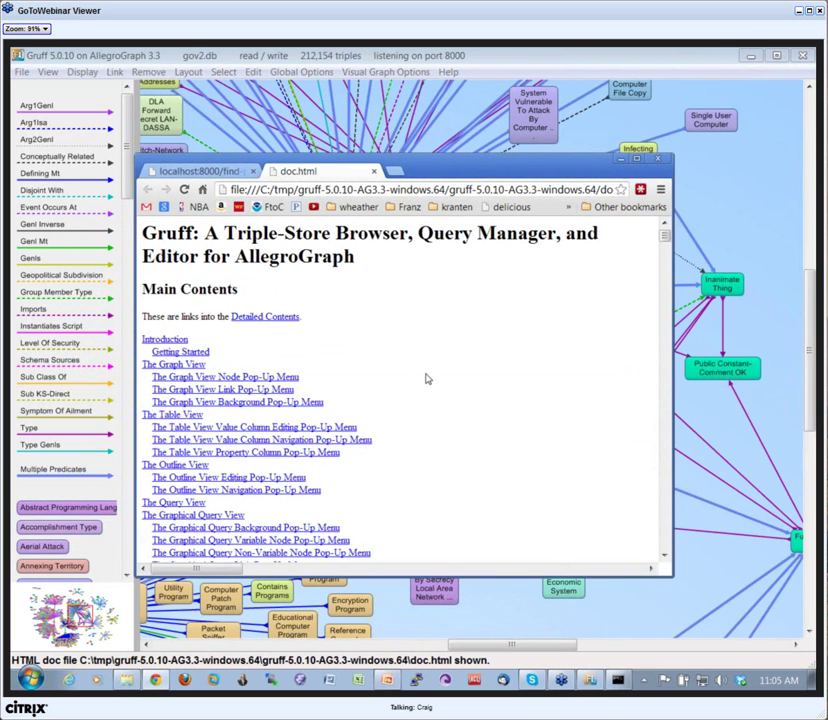
Step: Search the documentation for "http" and go to the list of commands under The HTTP Interface to Gruff
key("ctrl+f")
type("http")
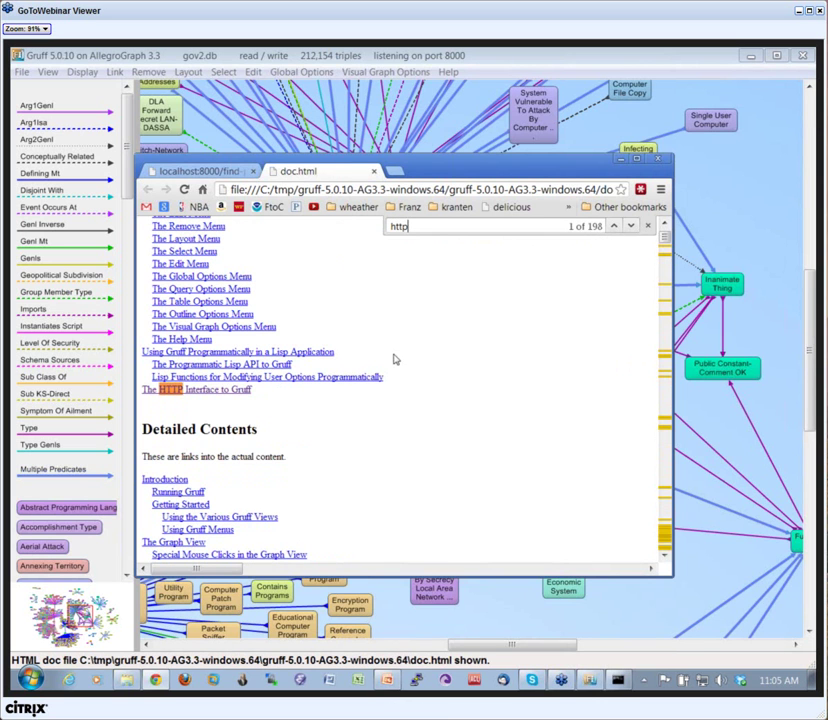
left_click(210, 391)
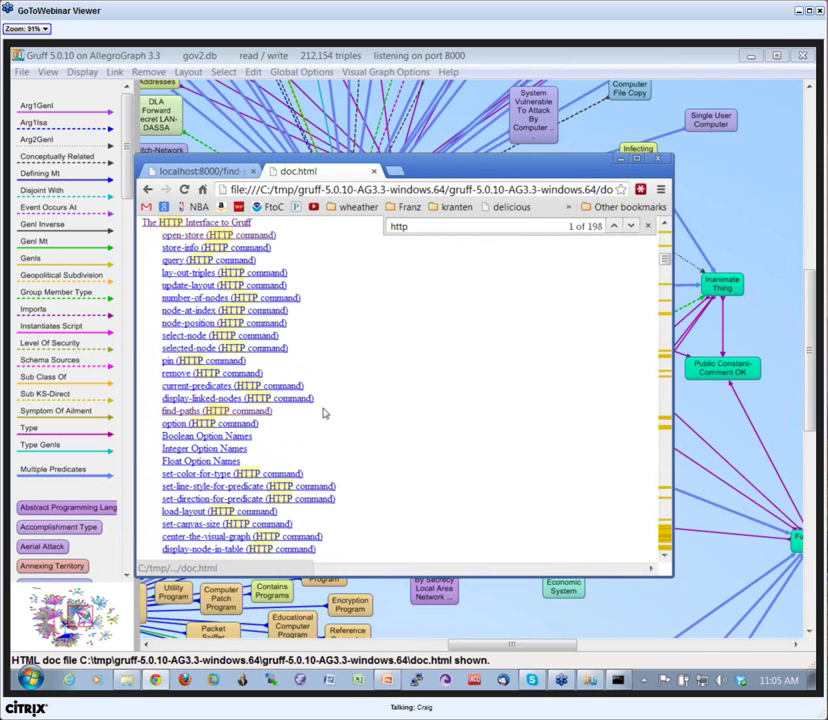
scroll(356, 412, "down", 1)
scroll(231, 512, "up", 2)
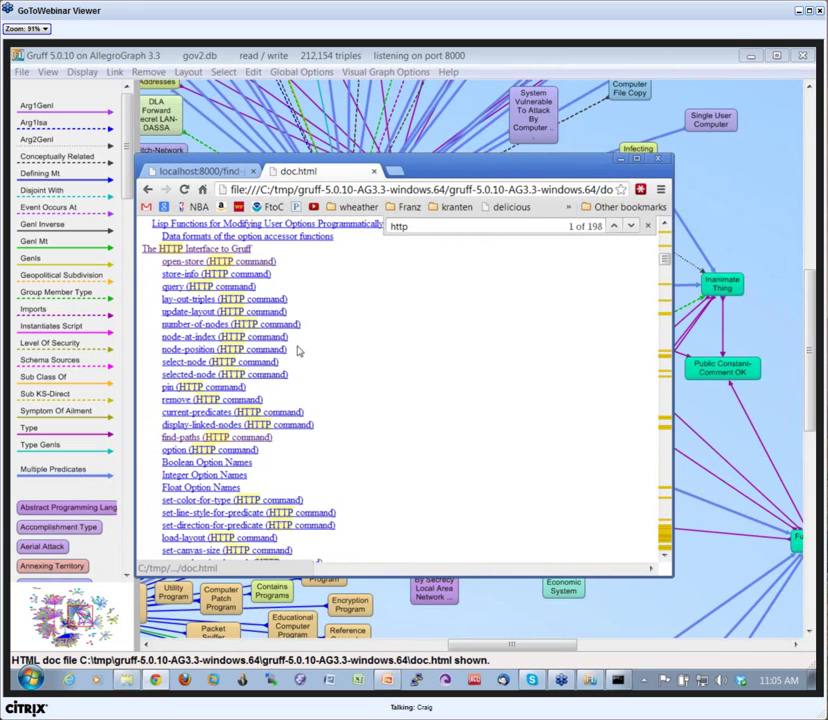